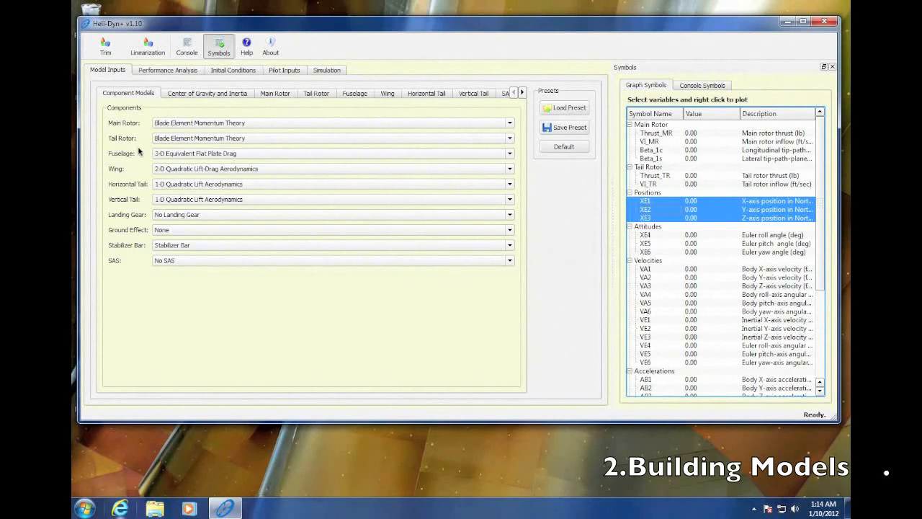
# - Set the main rotor component model to Blade Element Theory, Peters-He Finite State Dynamic Wake
pyautogui.click(510, 123)
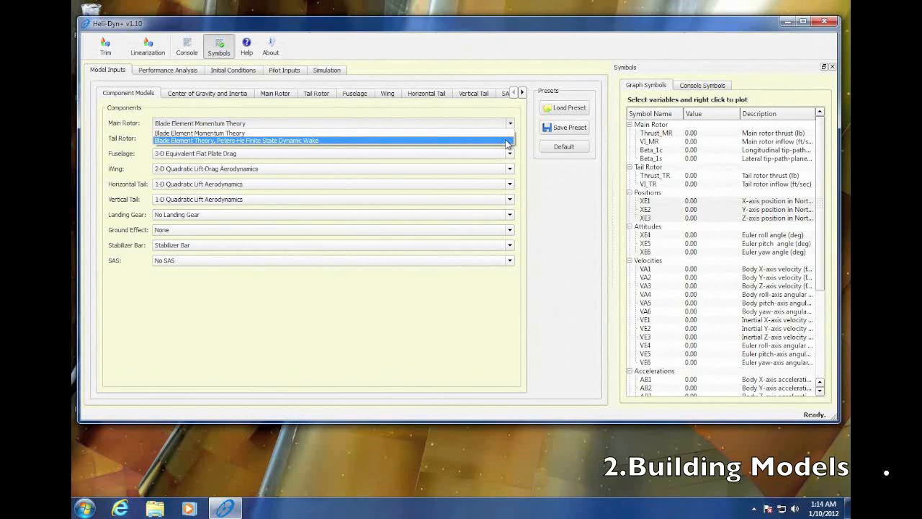
pyautogui.click(507, 140)
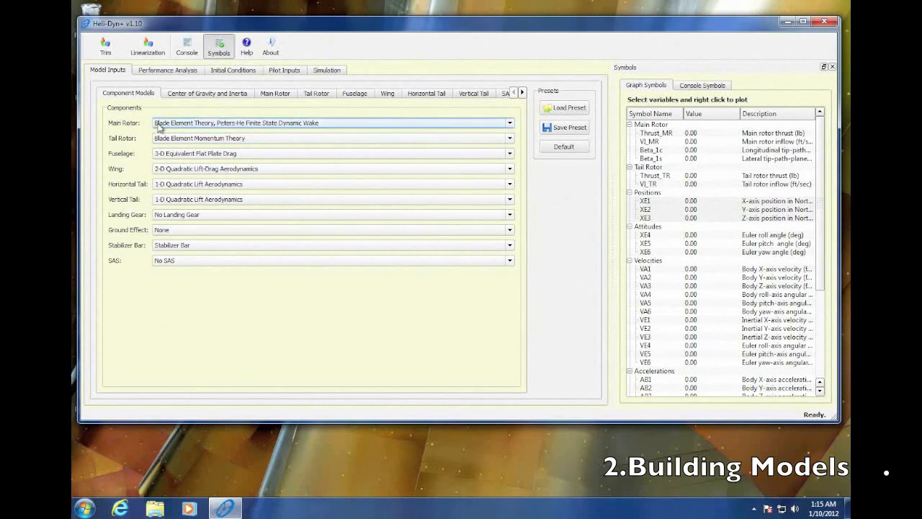
# - Set the main rotor blade twist to 0 deg
pyautogui.click(269, 97)
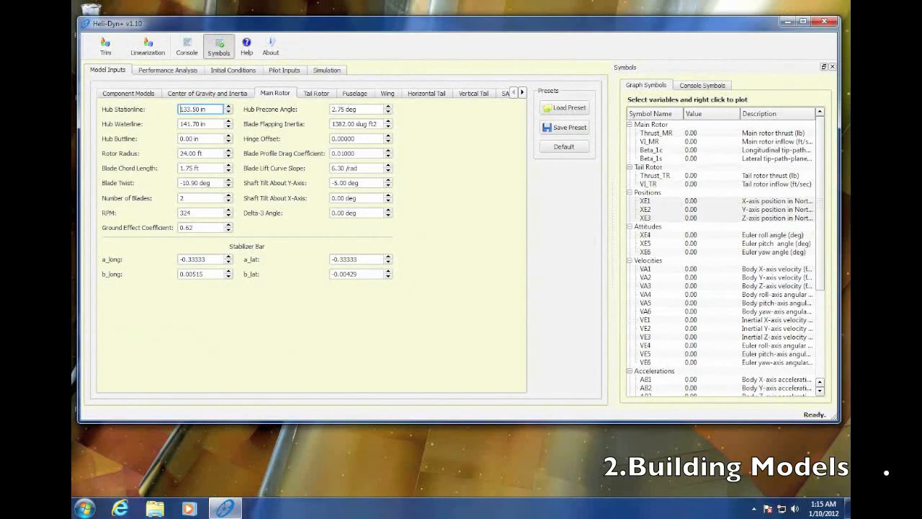
pyautogui.moveTo(200, 183); pyautogui.dragTo(178, 184)
pyautogui.write('0')
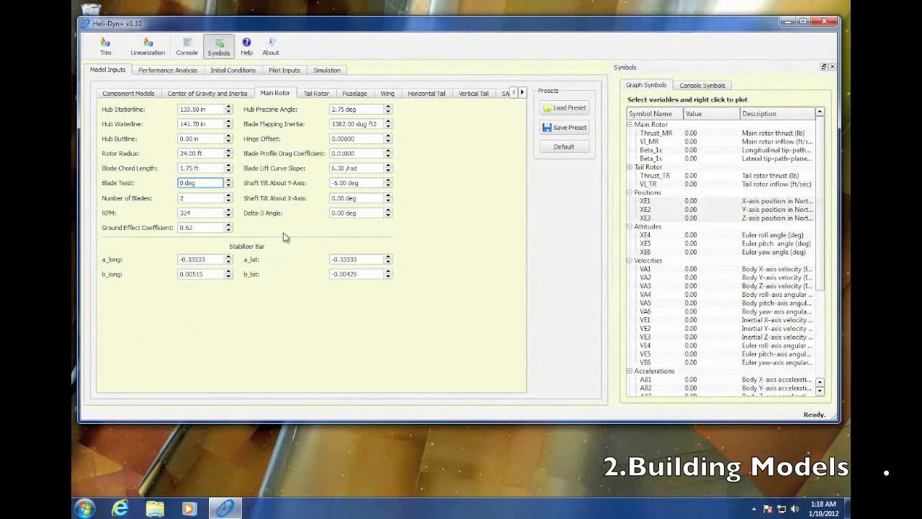
# - Review the tail rotor and fuselage parameter pages, returning to the component model list
pyautogui.click(139, 95)
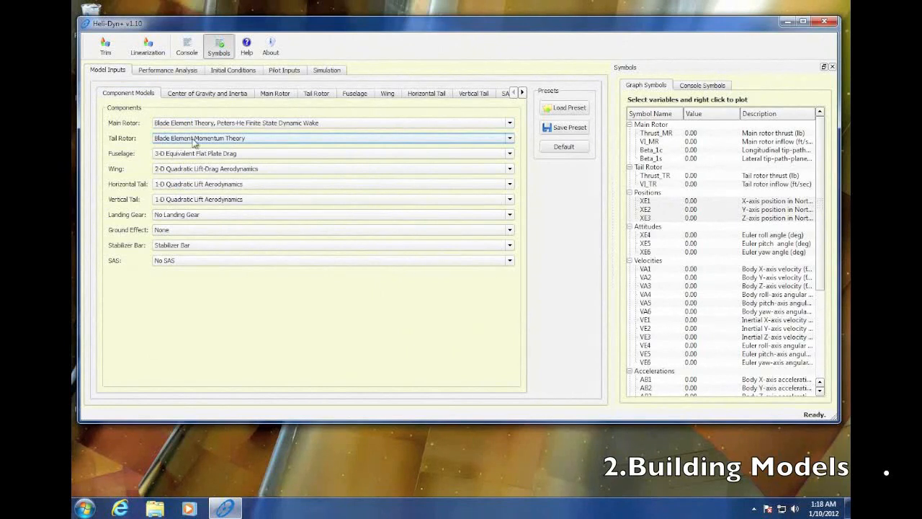
pyautogui.click(315, 94)
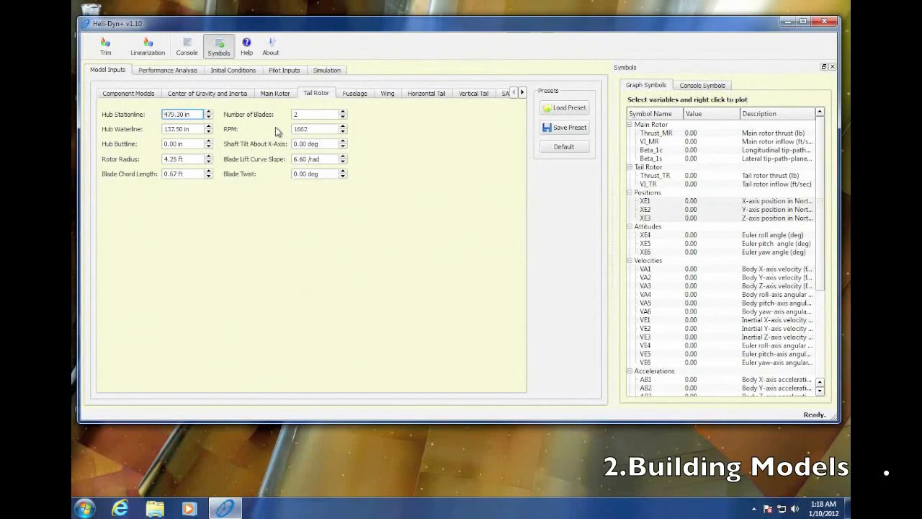
pyautogui.click(151, 95)
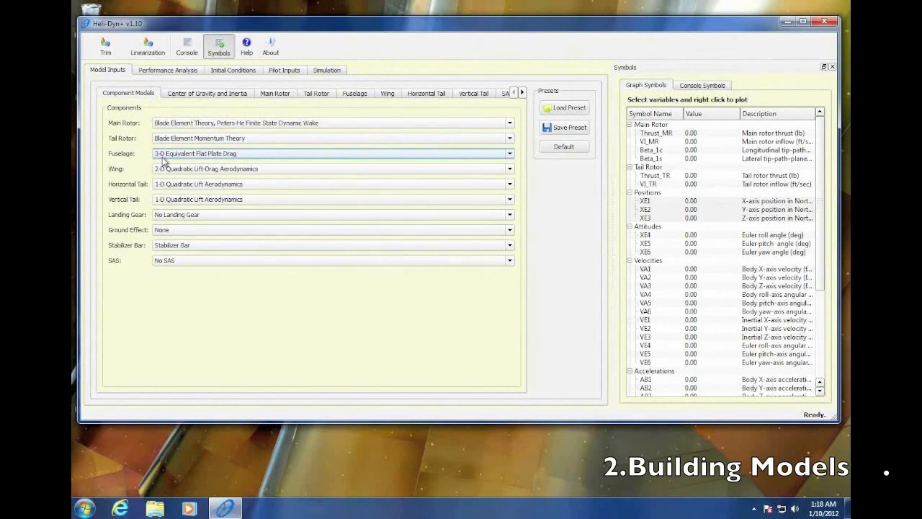
pyautogui.click(352, 94)
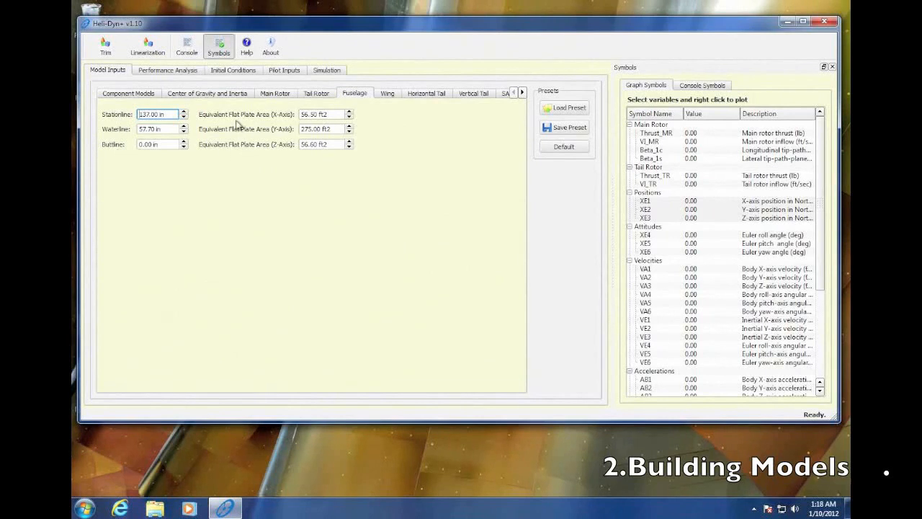
pyautogui.click(150, 97)
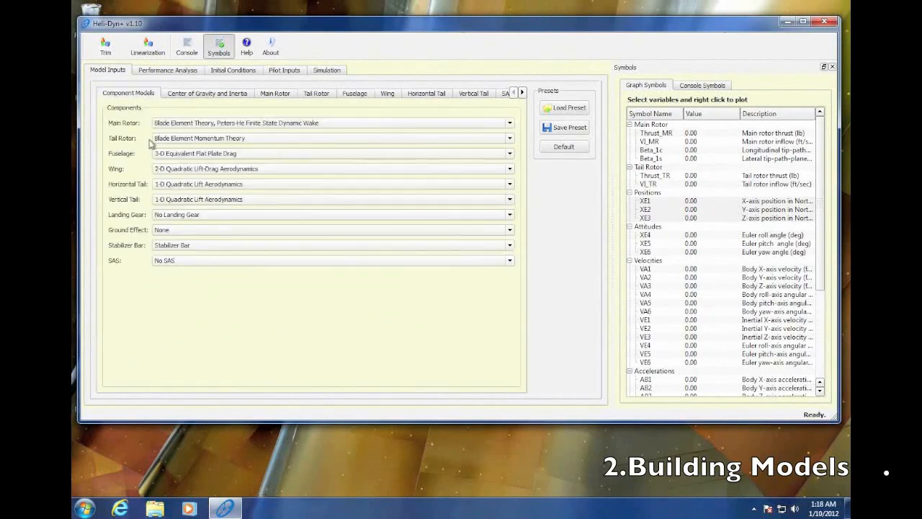
# - Set the wing model to None and the horizontal tail to 2-D Quadratic Lift-Drag-Moment Aerodynamics
pyautogui.click(167, 174)
pyautogui.click(170, 182)
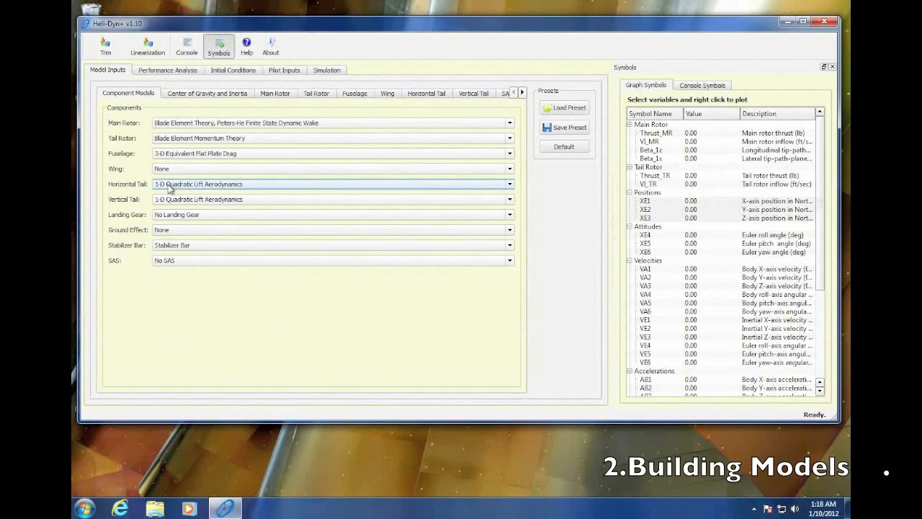
pyautogui.click(242, 186)
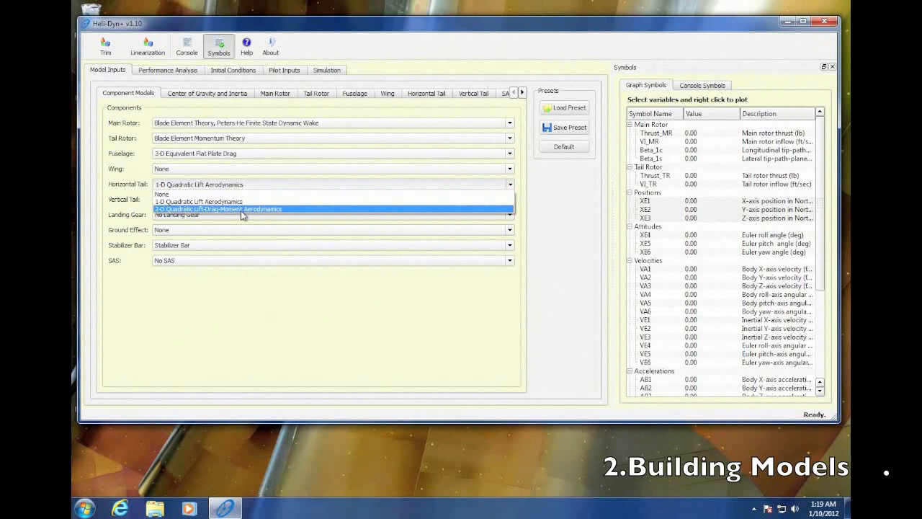
pyautogui.click(243, 209)
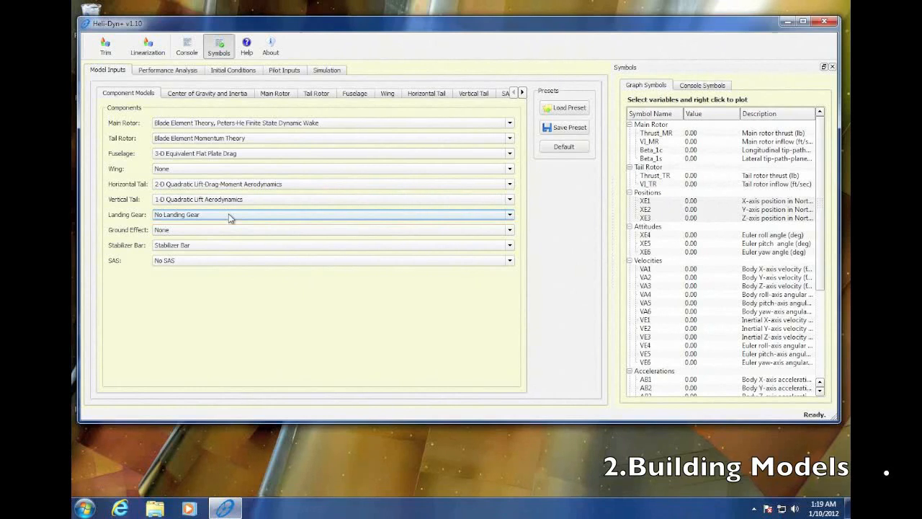
# - Set the landing gear component model to Landing Gear
pyautogui.click(510, 216)
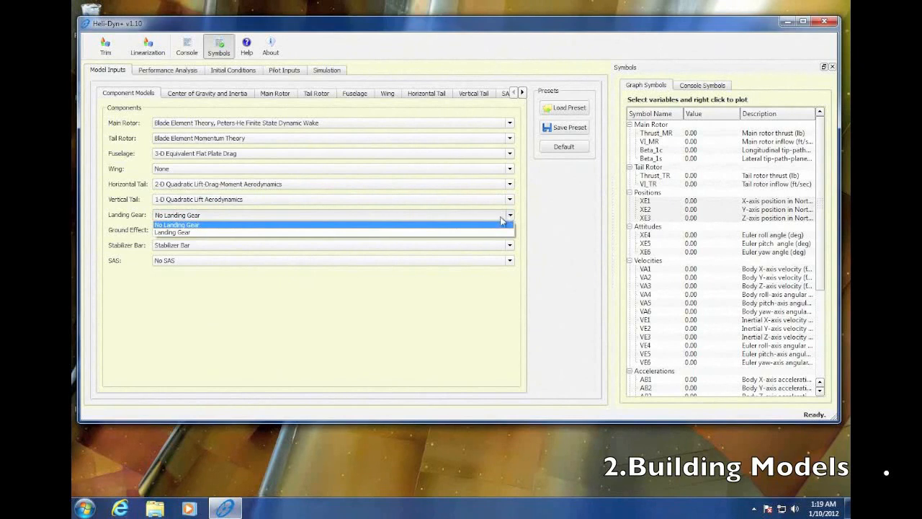
pyautogui.click(497, 233)
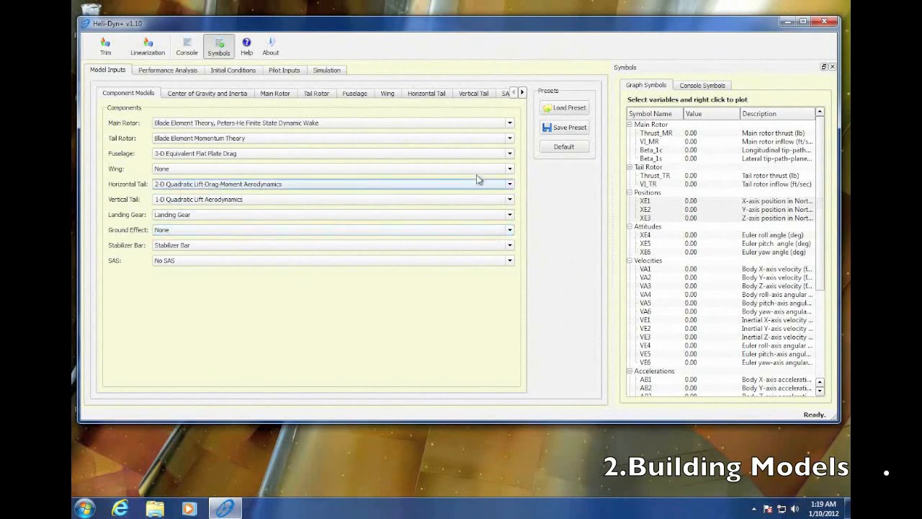
# - Set the number of landing gears to 3 and inspect the 2nd and 3rd landing gear pages
pyautogui.click(522, 93)
pyautogui.click(523, 93)
pyautogui.click(523, 92)
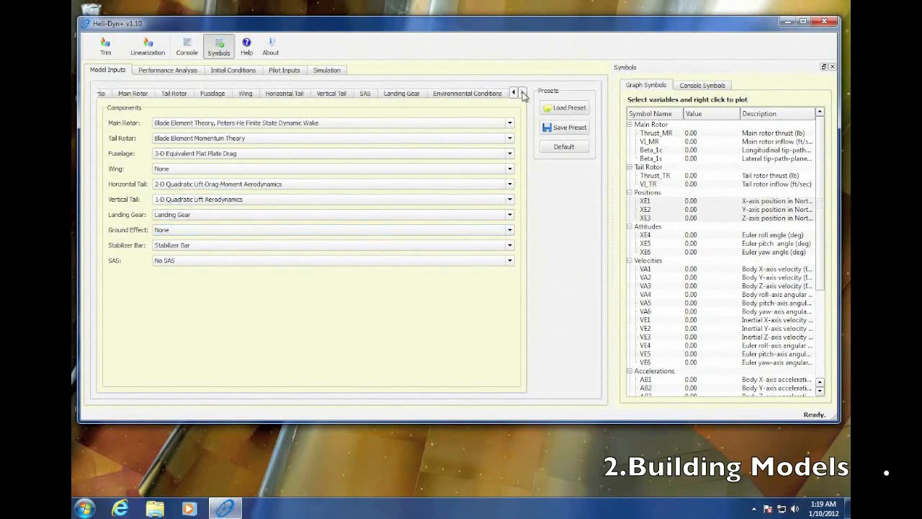
pyautogui.click(393, 94)
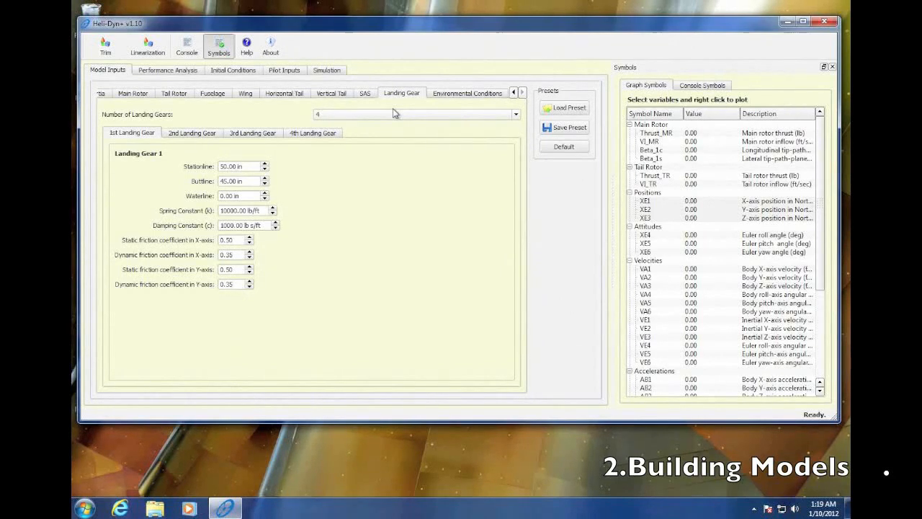
pyautogui.click(516, 116)
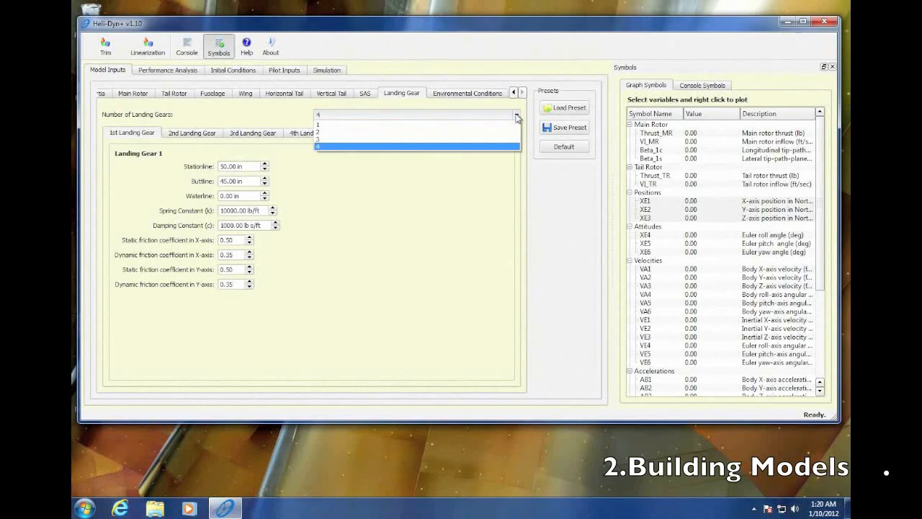
pyautogui.click(504, 141)
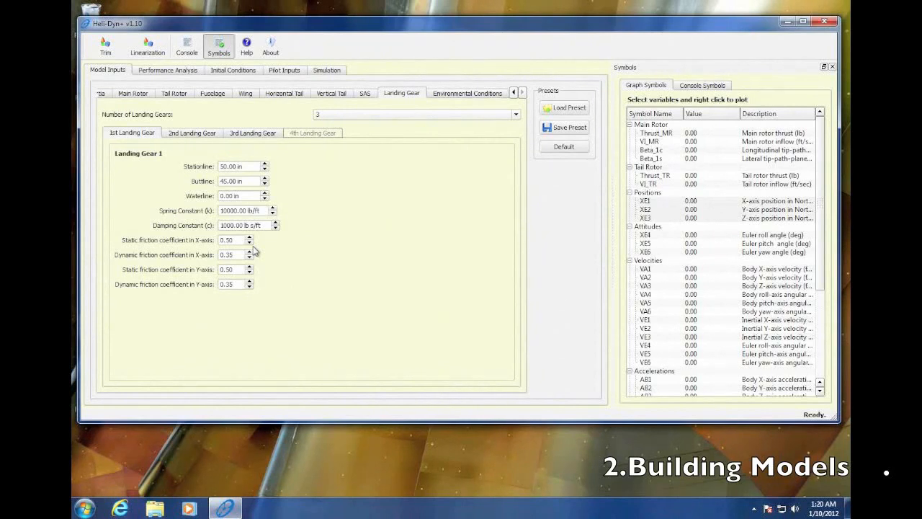
pyautogui.click(193, 134)
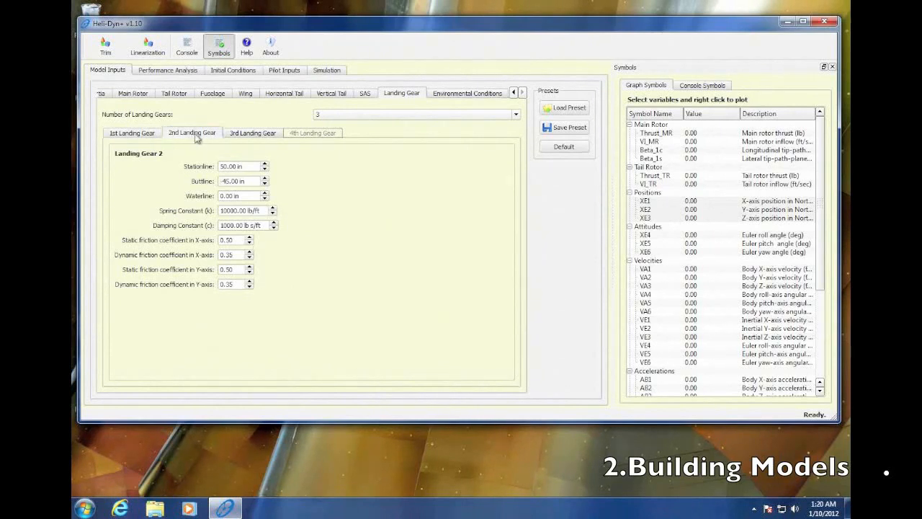
pyautogui.click(255, 136)
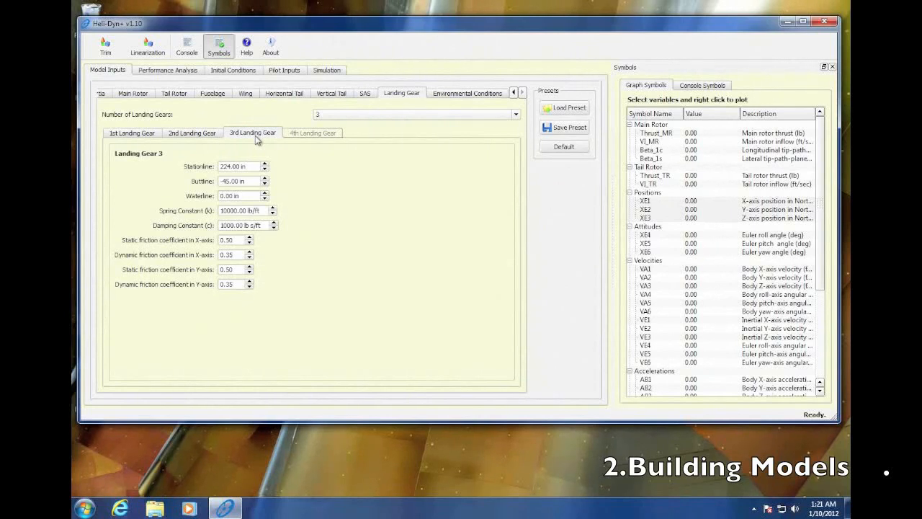
# - Set the number of landing gears to 4
pyautogui.click(516, 114)
pyautogui.click(498, 146)
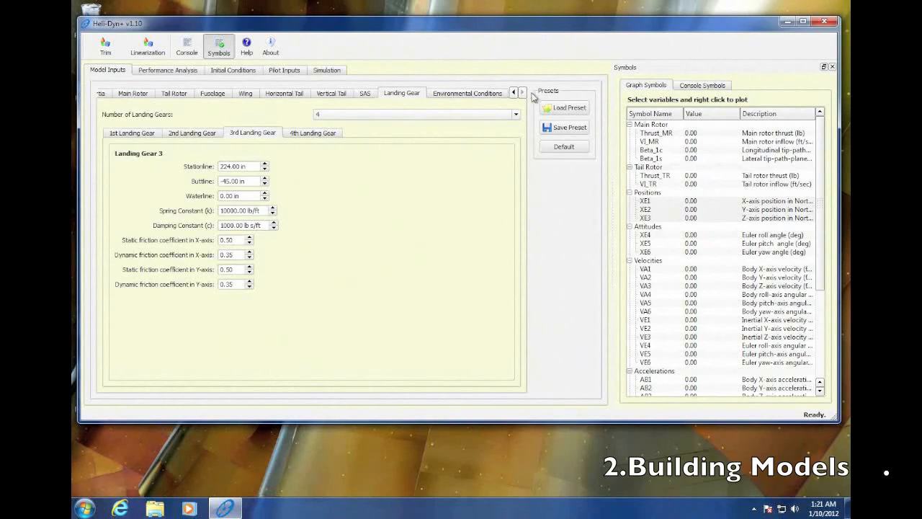
# - Set the ground effect model to Cheeseman and Bennet Theory and the SAS model to SAS
pyautogui.click(513, 92)
pyautogui.click(154, 95)
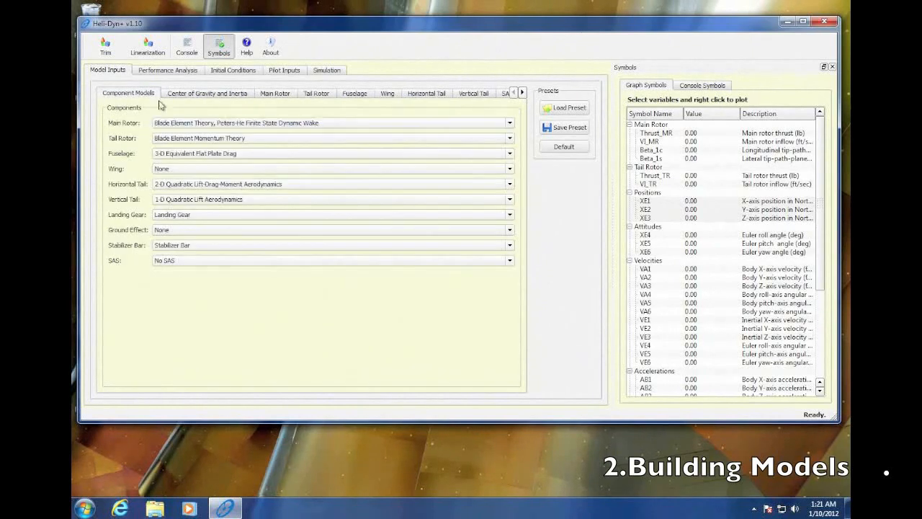
pyautogui.click(213, 234)
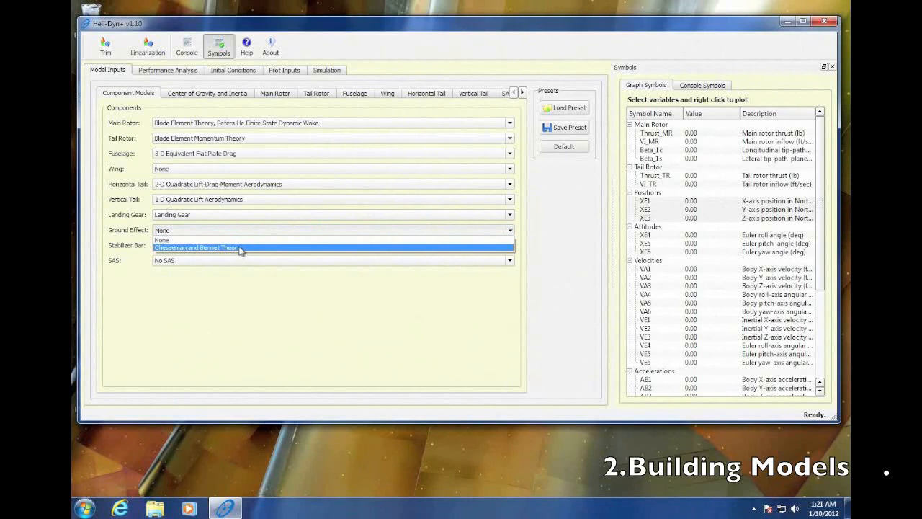
pyautogui.click(237, 249)
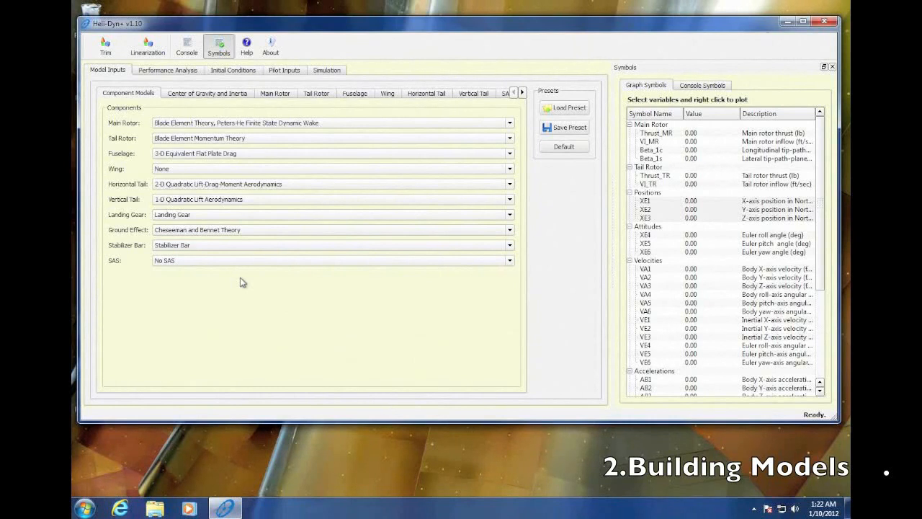
pyautogui.click(185, 262)
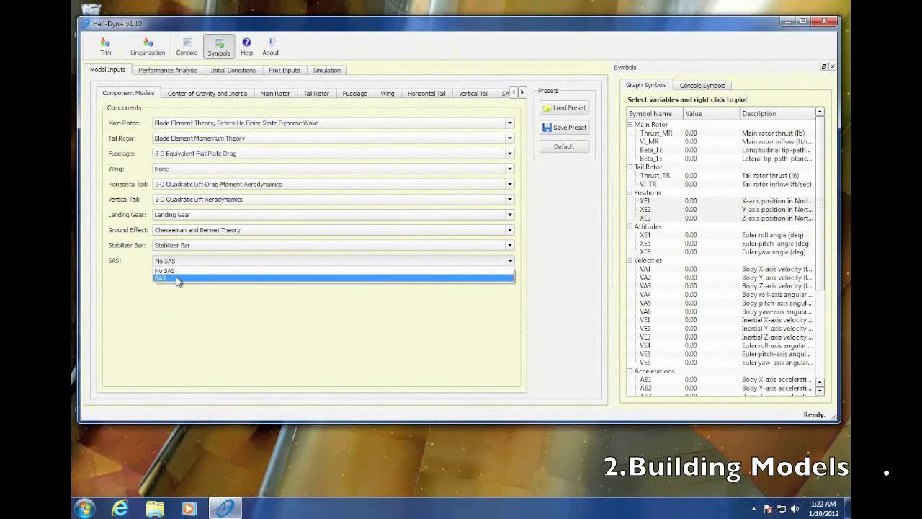
pyautogui.click(178, 279)
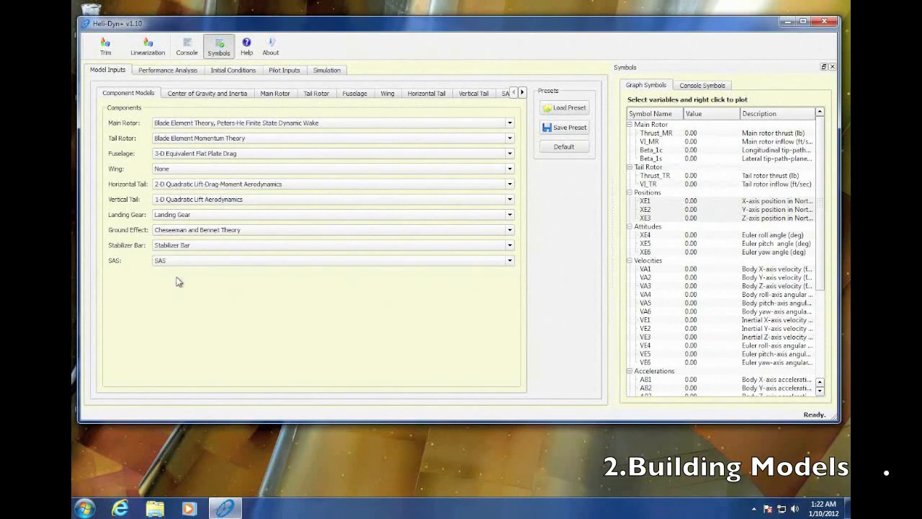
# - Review the SAS gains and set the ISA + Temperature environmental condition to 3.0 C
pyautogui.click(524, 94)
pyautogui.click(496, 95)
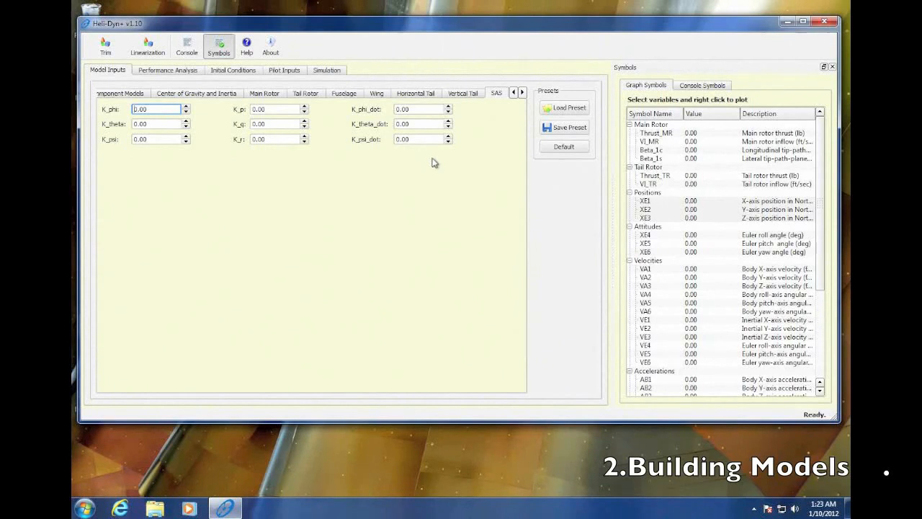
pyautogui.click(522, 93)
pyautogui.click(523, 93)
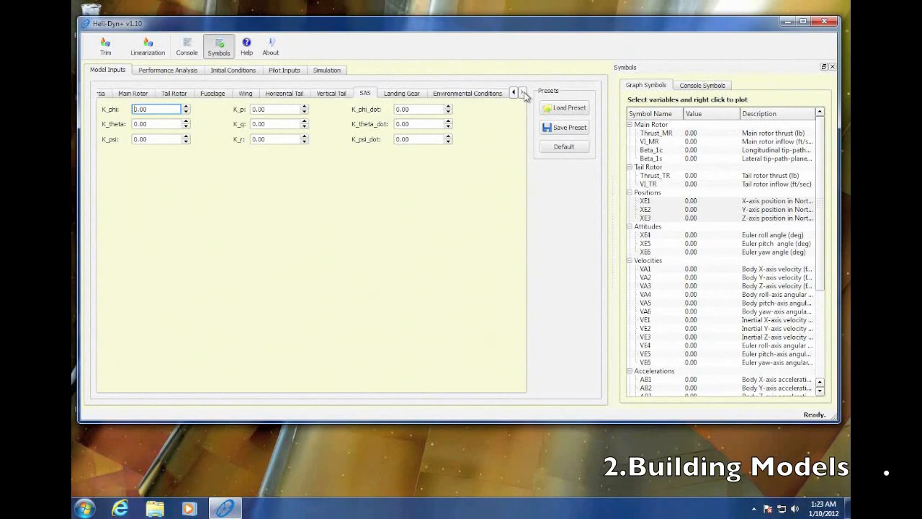
pyautogui.click(485, 96)
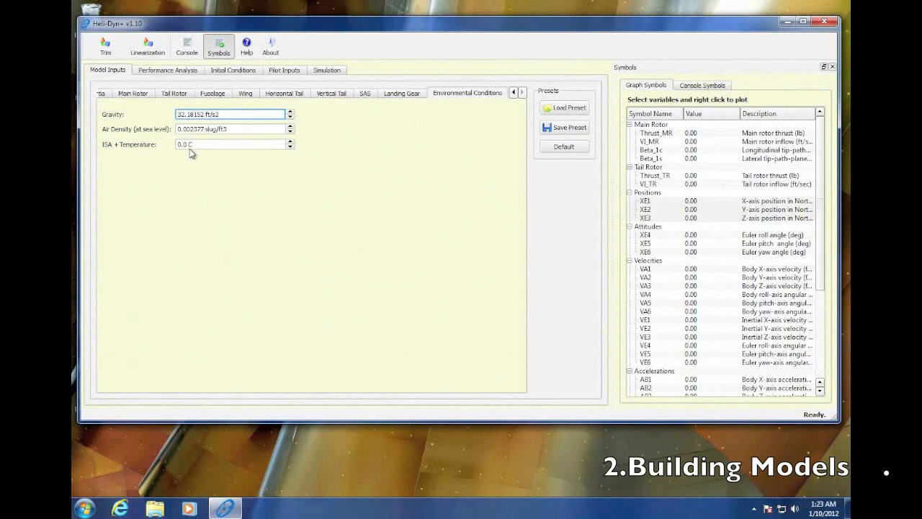
pyautogui.click(291, 147)
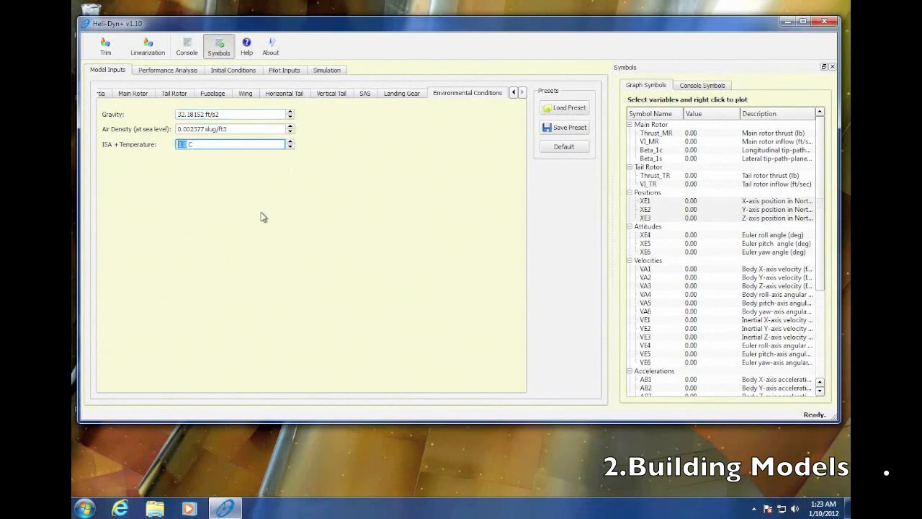
pyautogui.click(514, 93)
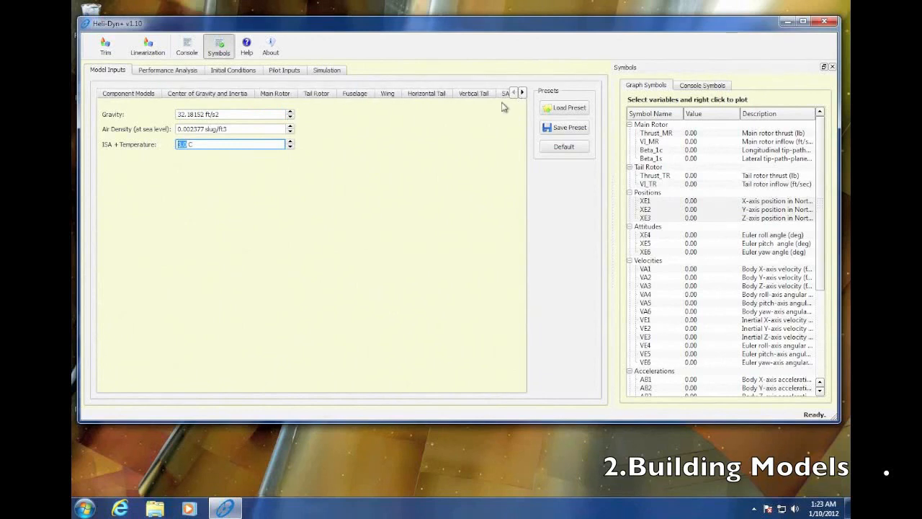
# - Save the model configuration as a preset named mymodel
pyautogui.click(575, 133)
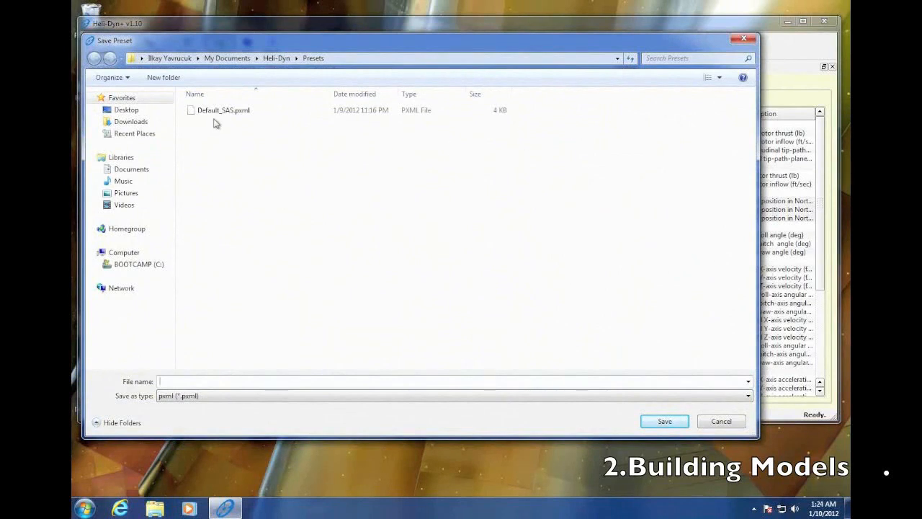
pyautogui.click(163, 384)
pyautogui.write('mymodel')
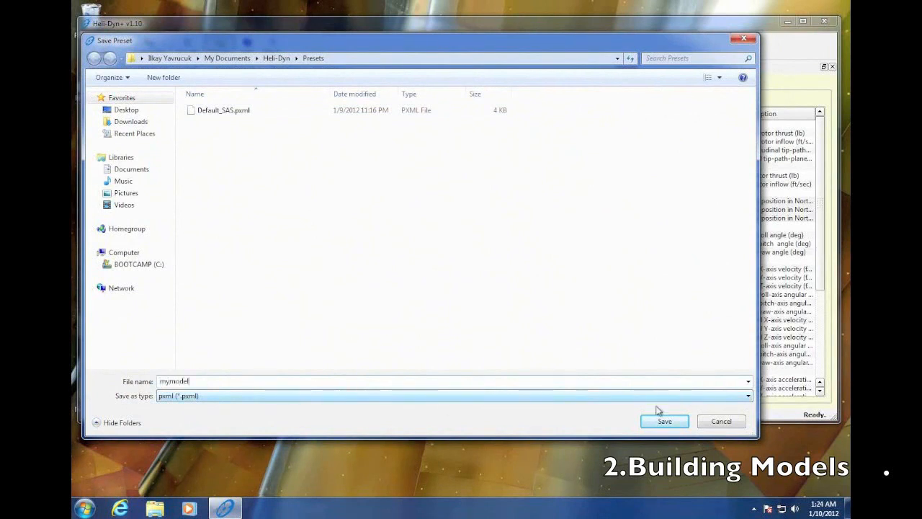
pyautogui.click(670, 424)
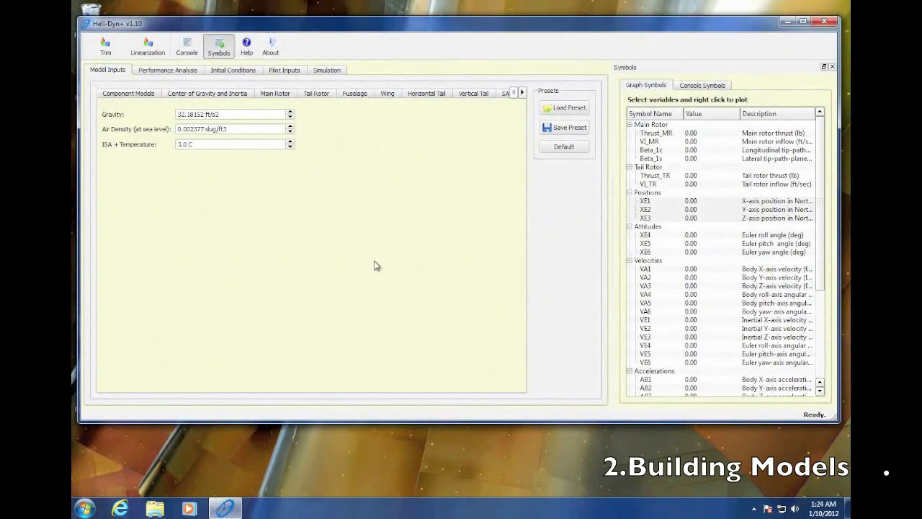
# - Load the Default_SAS.pxml preset from the Presets folder
pyautogui.click(570, 112)
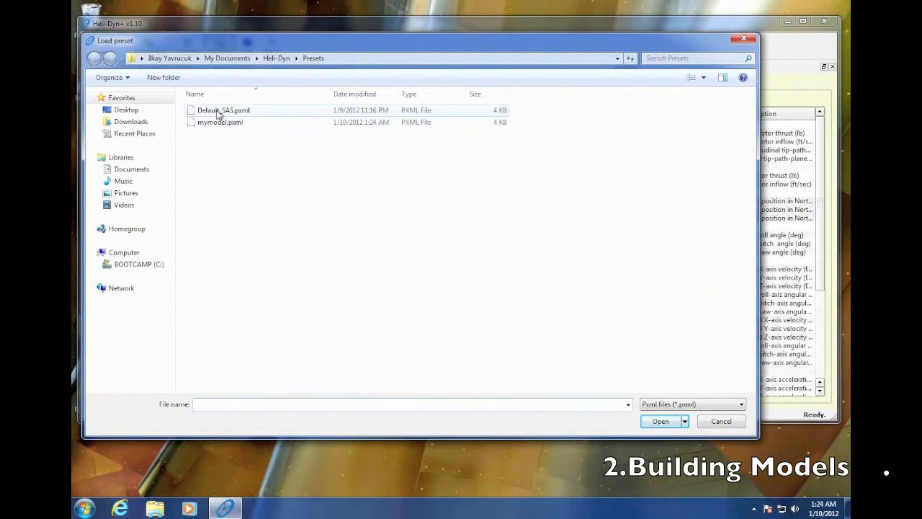
pyautogui.click(218, 112)
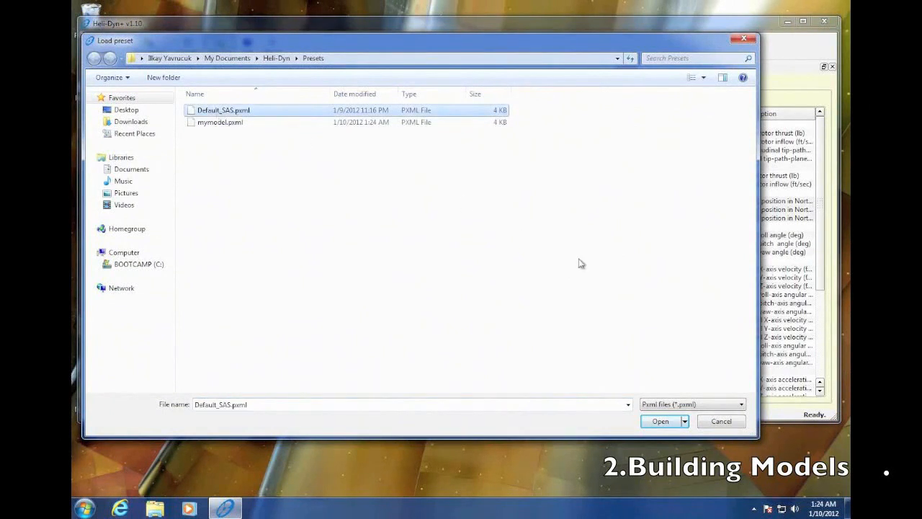
pyautogui.click(661, 421)
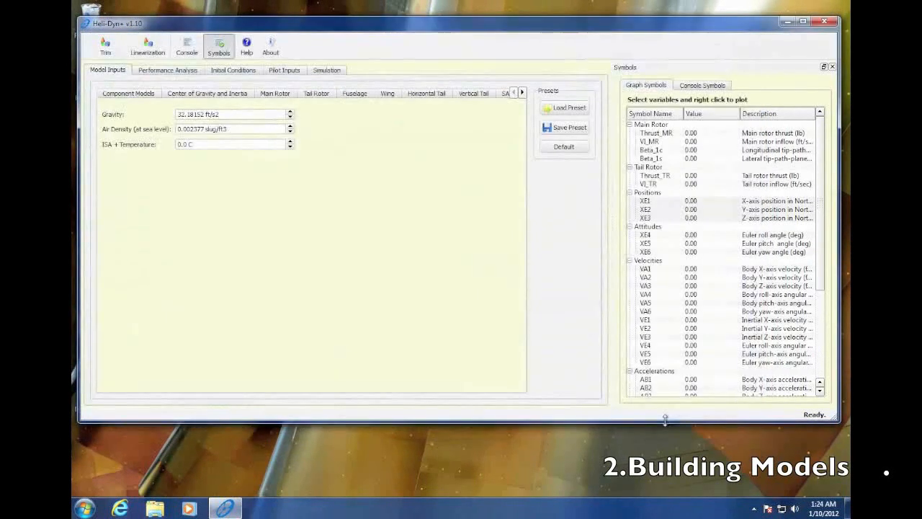
# - Review the loaded model's component models, center of gravity and inertia, tail rotor parameters, and main rotor model options
pyautogui.click(152, 96)
pyautogui.click(205, 98)
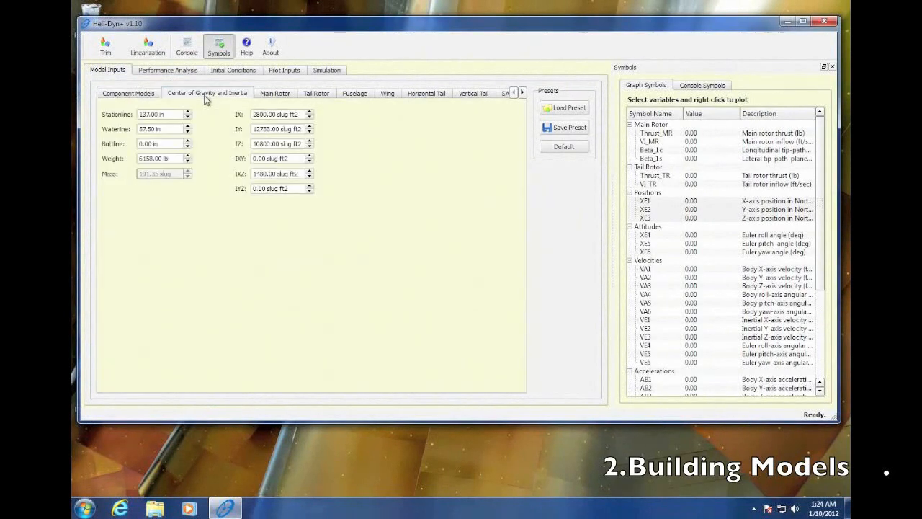
pyautogui.click(144, 97)
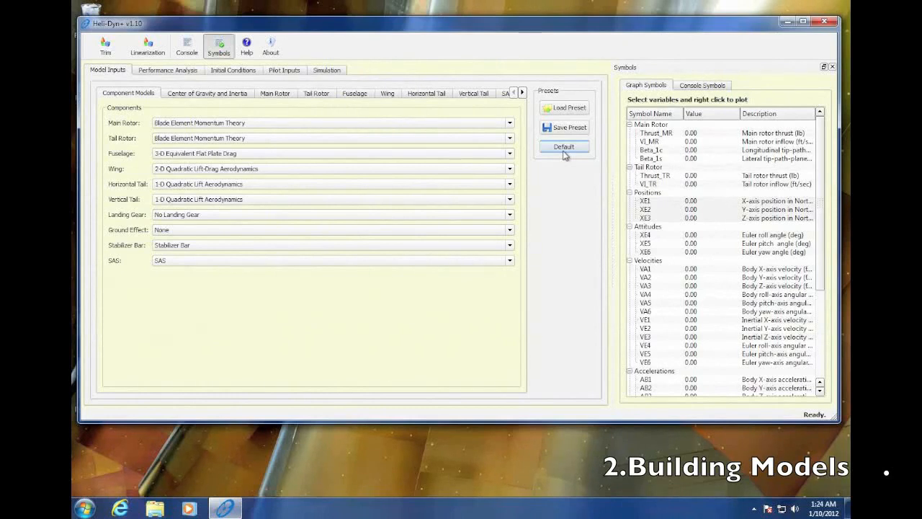
pyautogui.click(322, 95)
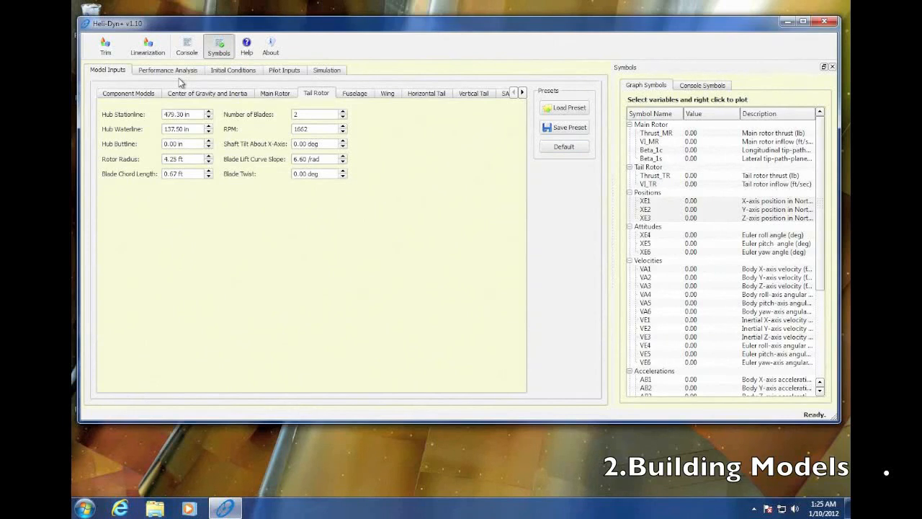
pyautogui.click(116, 95)
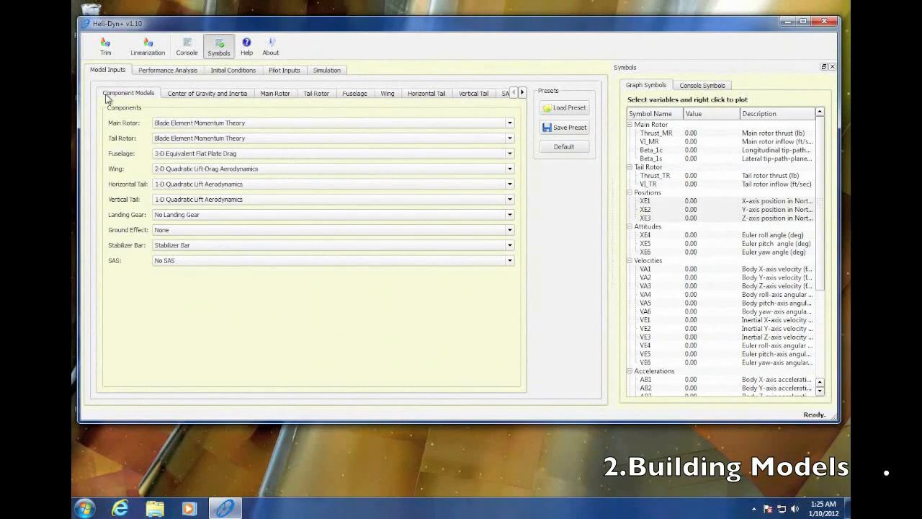
pyautogui.click(510, 124)
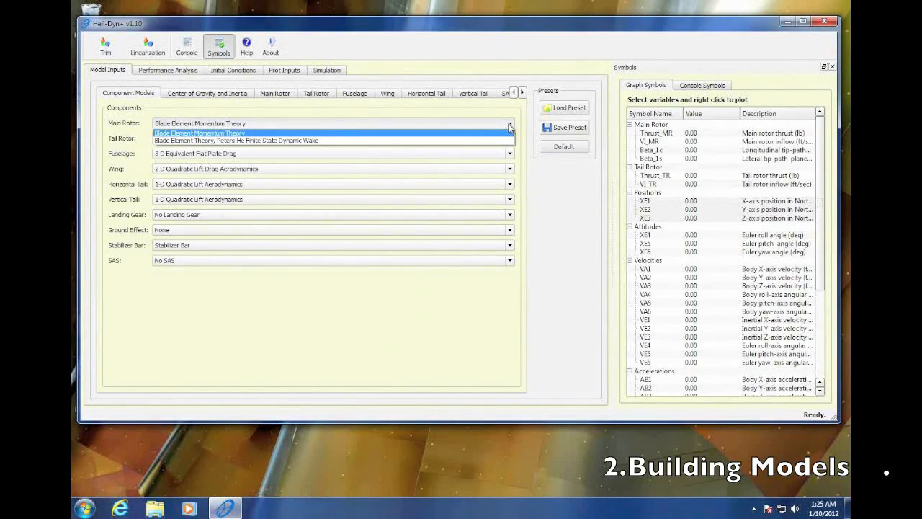
pyautogui.click(485, 117)
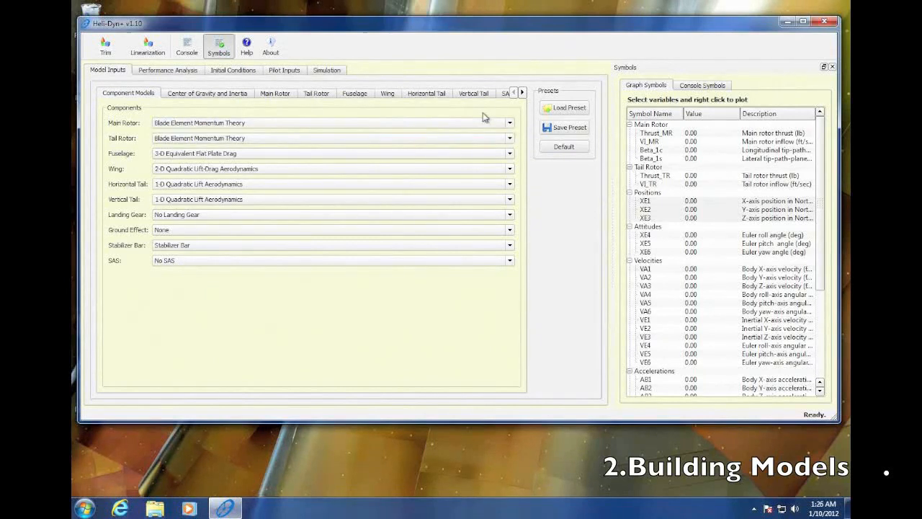